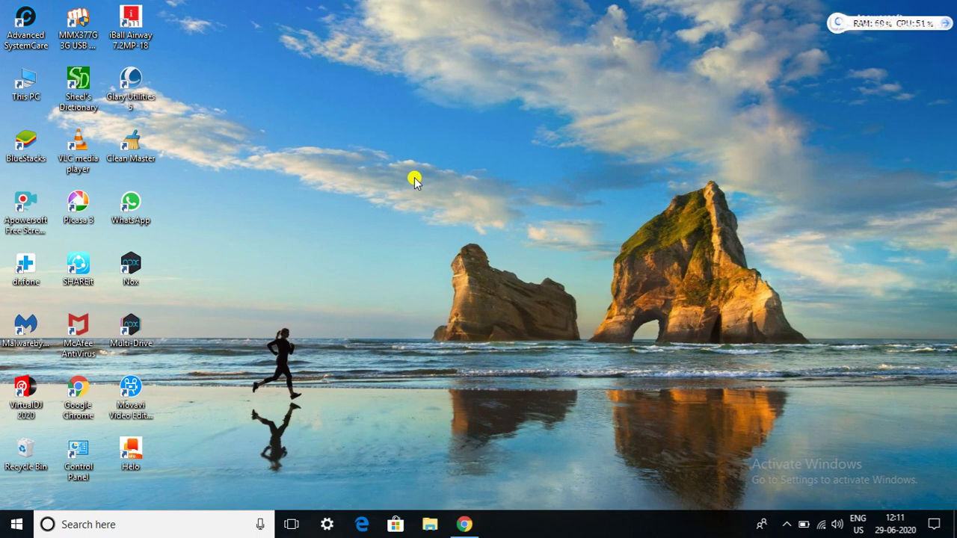
{"action": "right_click", "coordinate": [417, 107]}
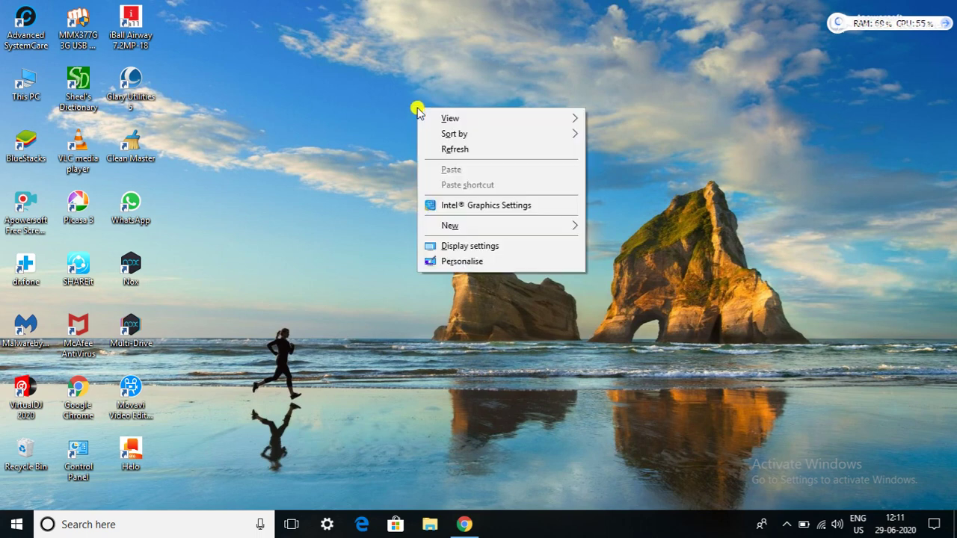
{"action": "left_click", "coordinate": [452, 149]}
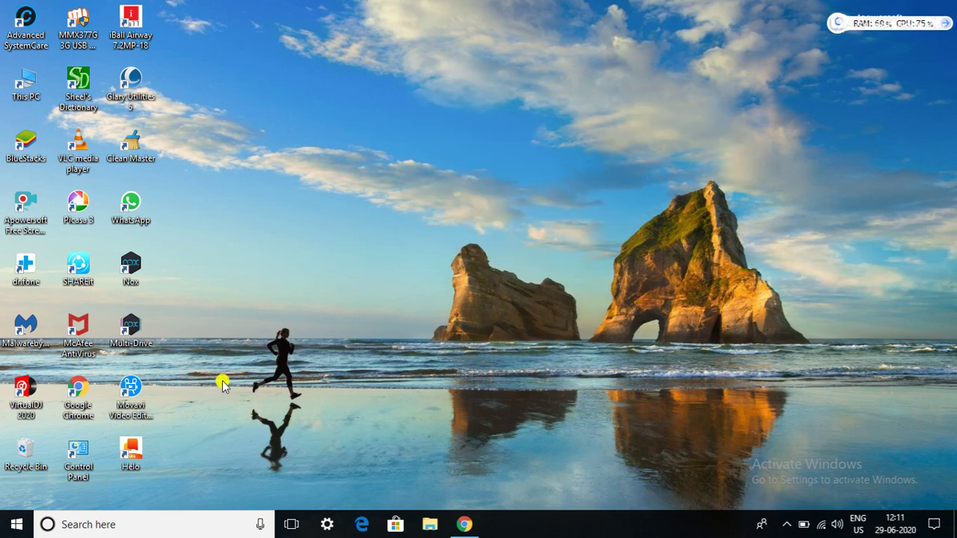
Step: Switch to Chrome, search Google for "download rufus" and open the official Rufus website
{"action": "left_click", "coordinate": [464, 525]}
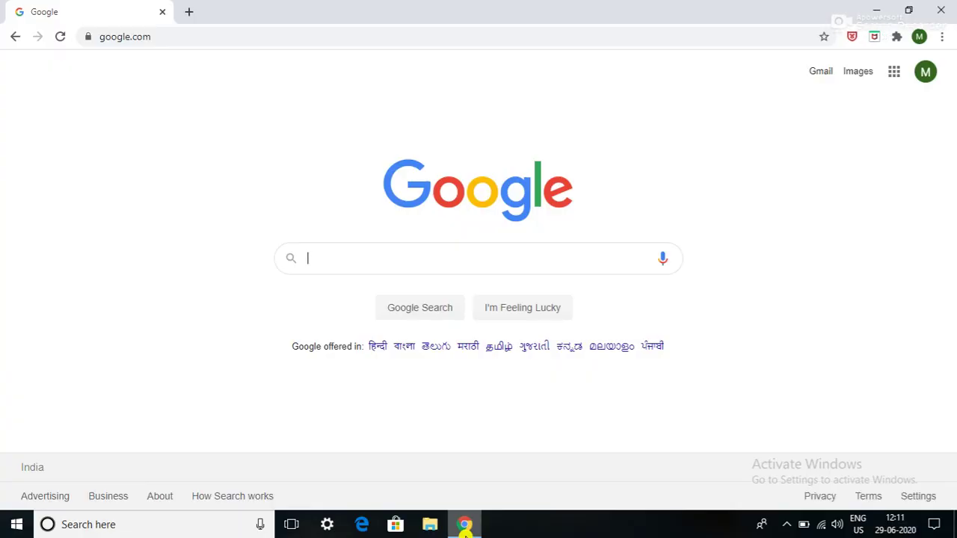
{"action": "left_click", "coordinate": [482, 254]}
{"action": "type", "text": "download"}
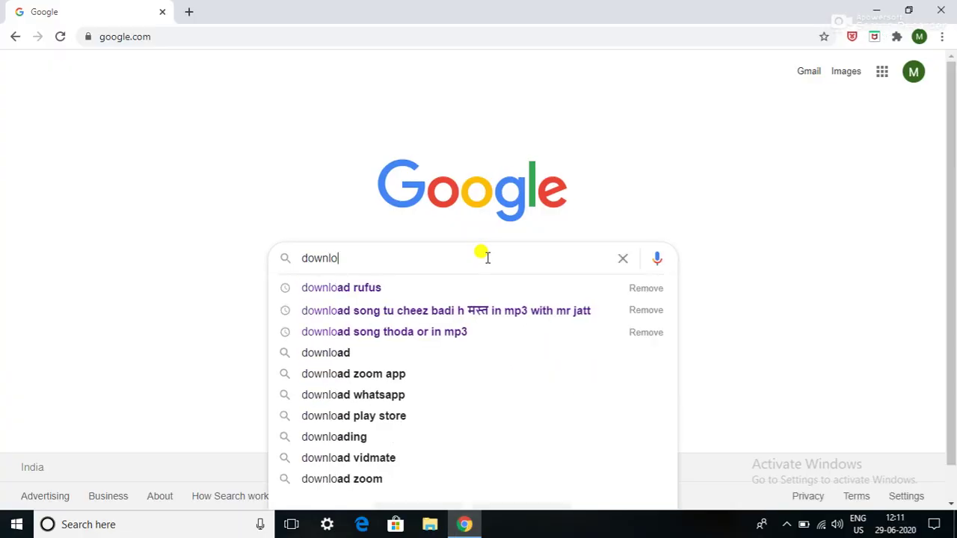
{"action": "left_click", "coordinate": [428, 292]}
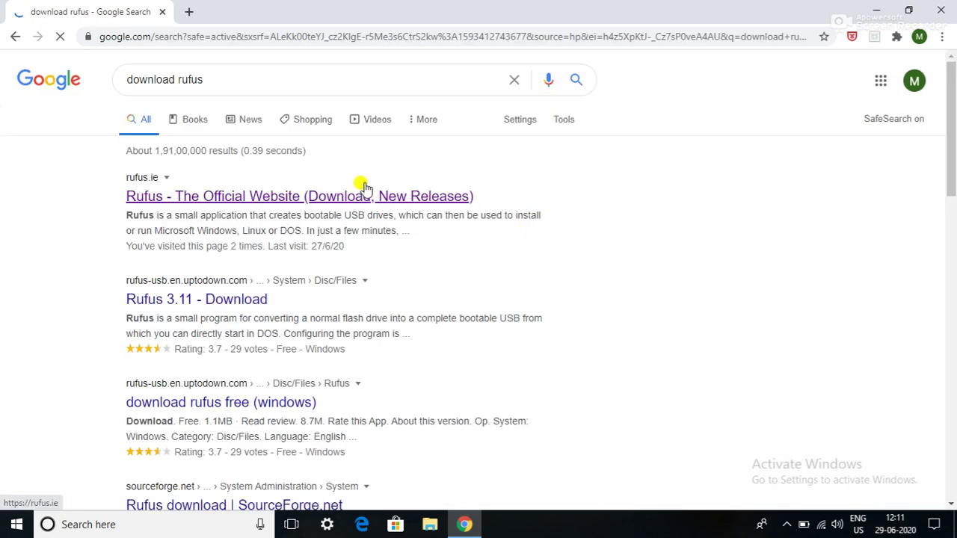
{"action": "left_click", "coordinate": [327, 195]}
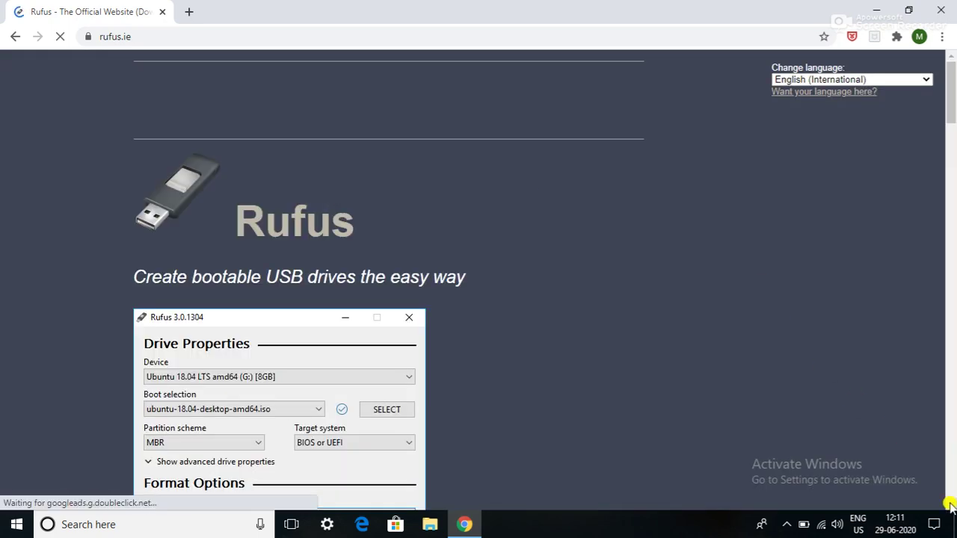
Step: Download Rufus 3.11 Portable from the Download section of rufus.ie
{"action": "scroll", "coordinate": [950, 506], "scroll_direction": "down", "scroll_amount": 7}
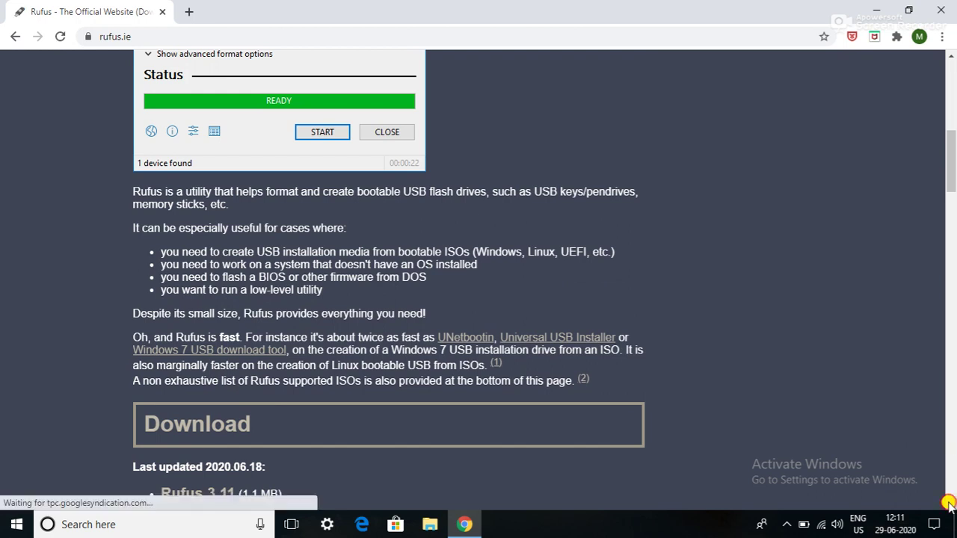
{"action": "scroll", "coordinate": [948, 506], "scroll_direction": "down", "scroll_amount": 3}
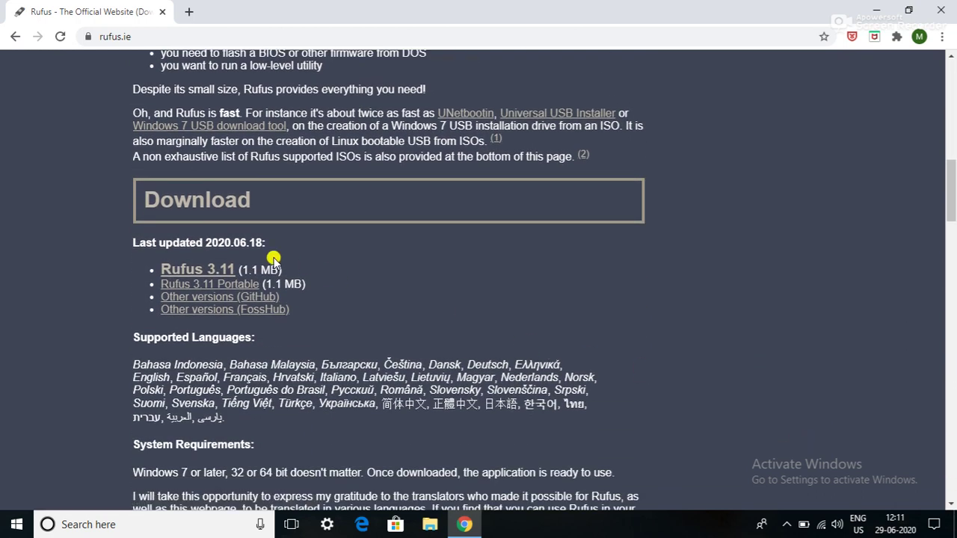
{"action": "left_click", "coordinate": [213, 289]}
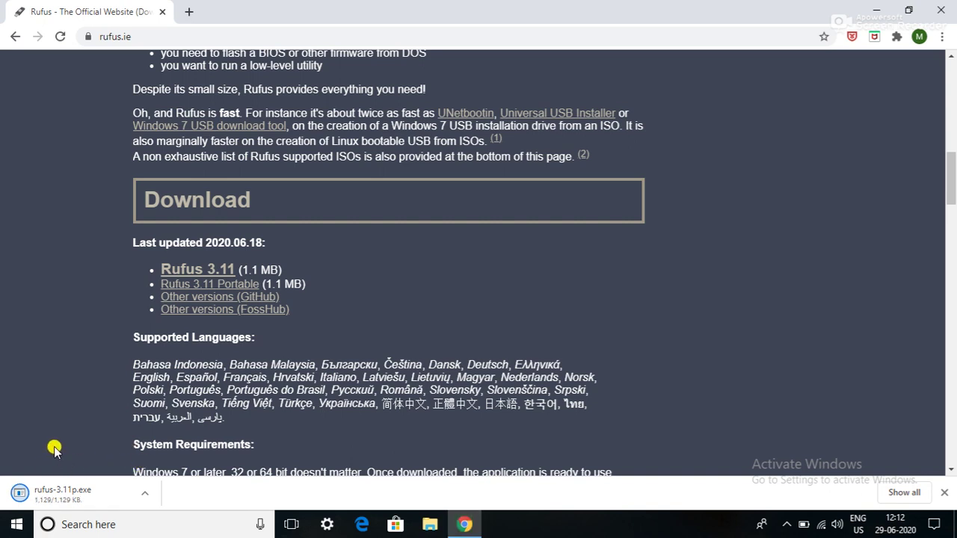
Step: Launch the downloaded rufus-3.11p.exe, show the desktop and decline Rufus's online update checks
{"action": "left_click", "coordinate": [144, 495]}
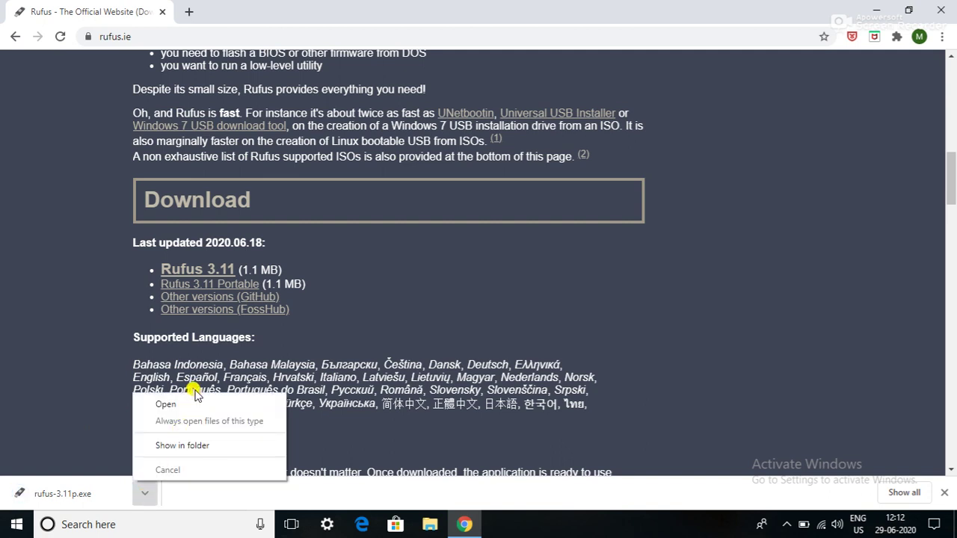
{"action": "left_click", "coordinate": [165, 404]}
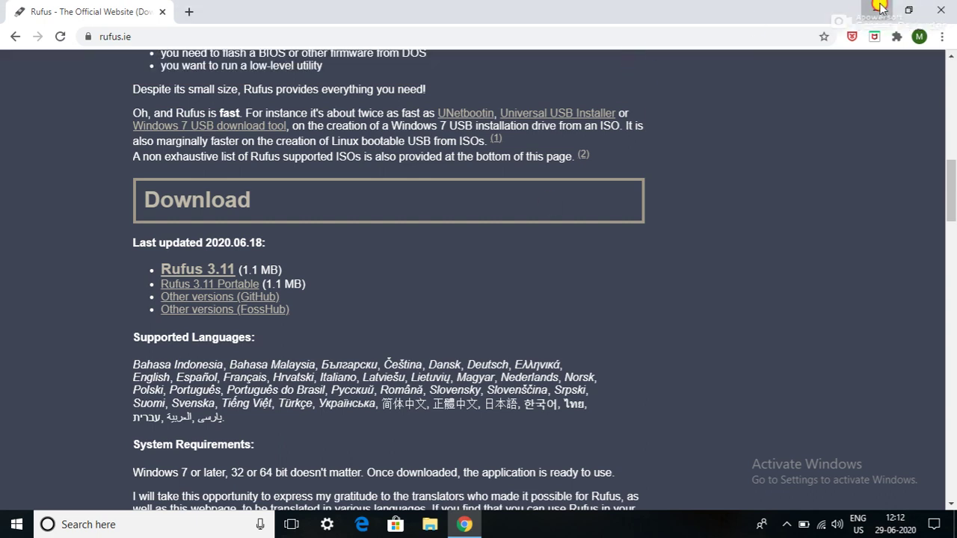
{"action": "key", "text": "super+d"}
{"action": "right_click", "coordinate": [403, 127]}
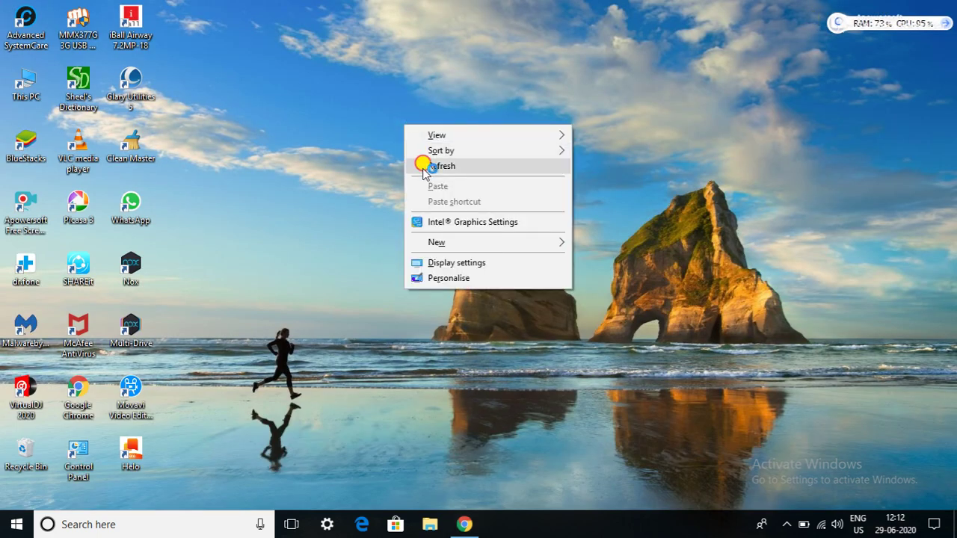
{"action": "left_click", "coordinate": [421, 165]}
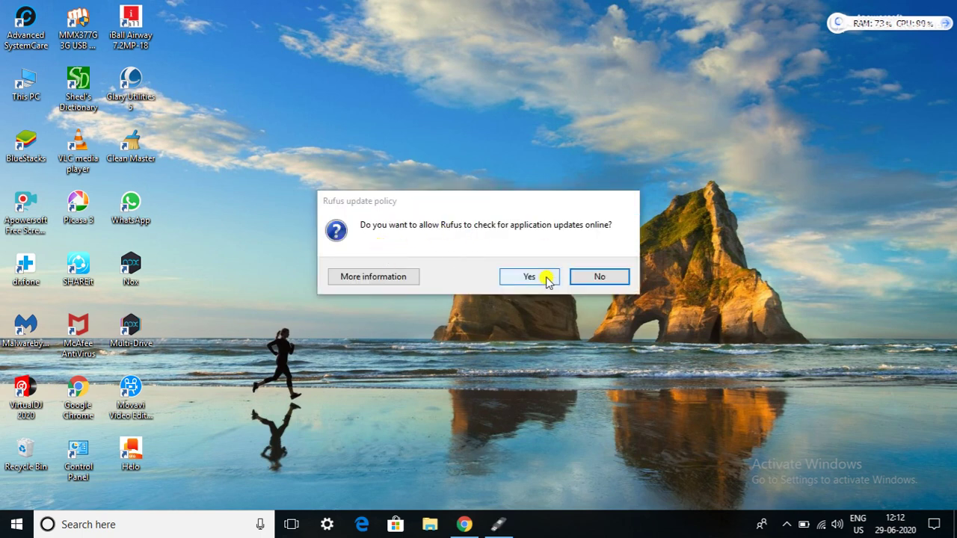
{"action": "left_click", "coordinate": [615, 276]}
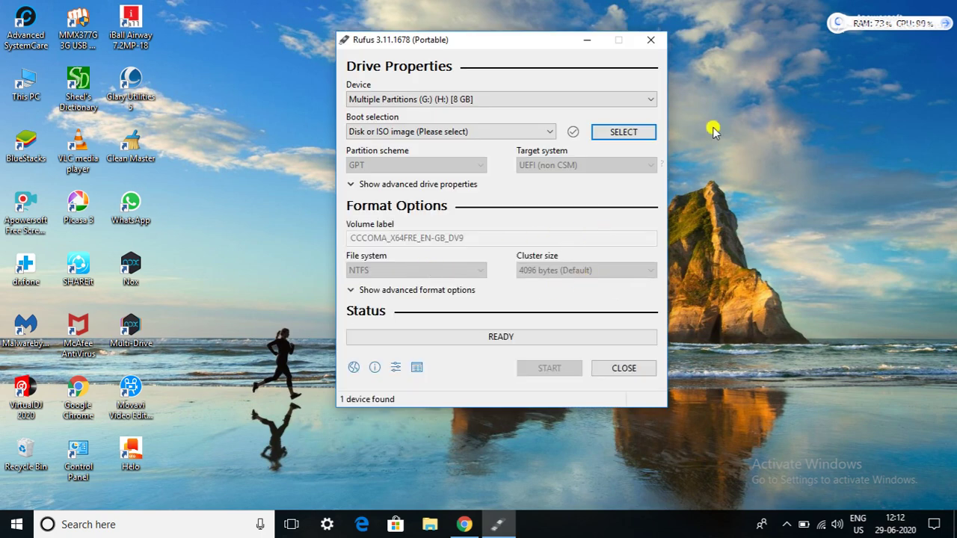
Step: Keep the 8 GB Multiple Partitions (G:) (H:) device and load Win10_1709_EnglishInternational_x64 from Local Disk (F:) as the boot image
{"action": "left_click", "coordinate": [647, 101]}
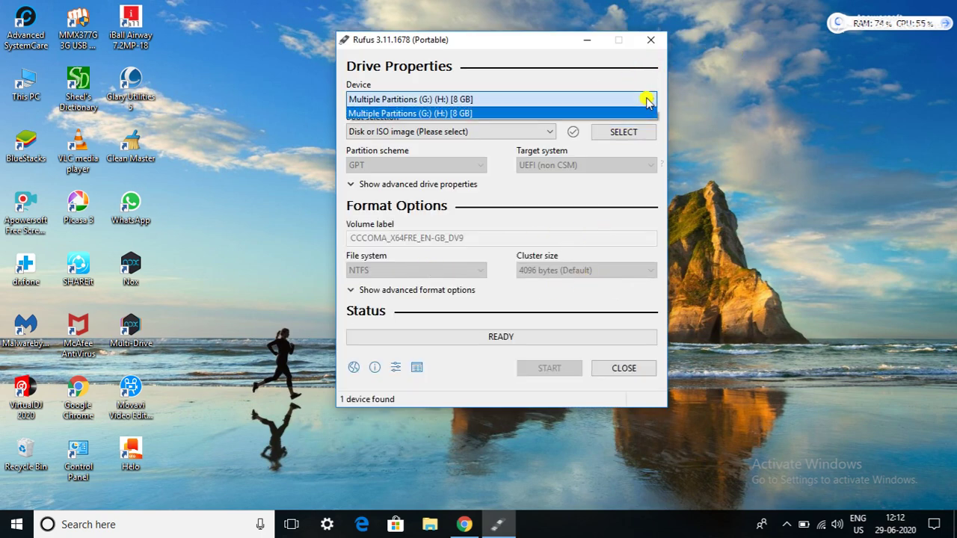
{"action": "left_click", "coordinate": [647, 101]}
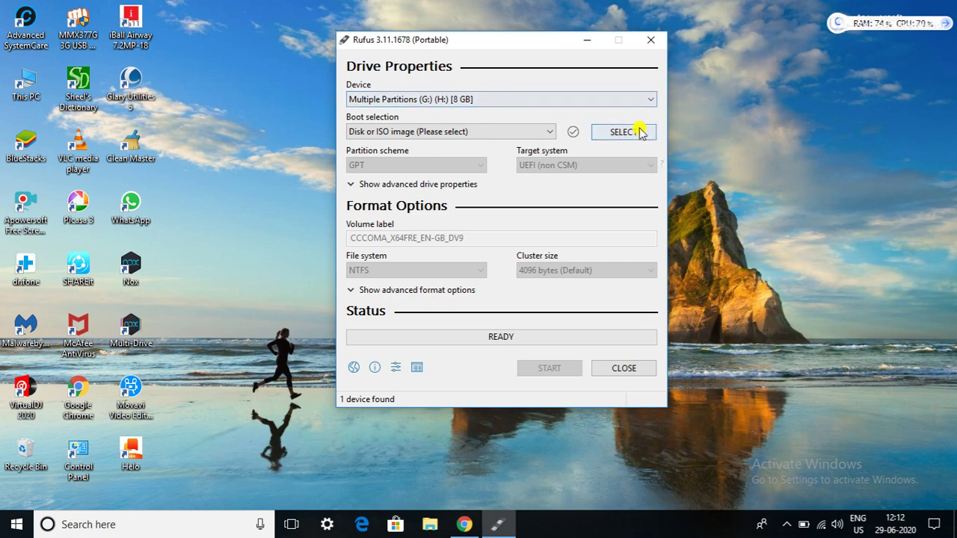
{"action": "left_click", "coordinate": [637, 132]}
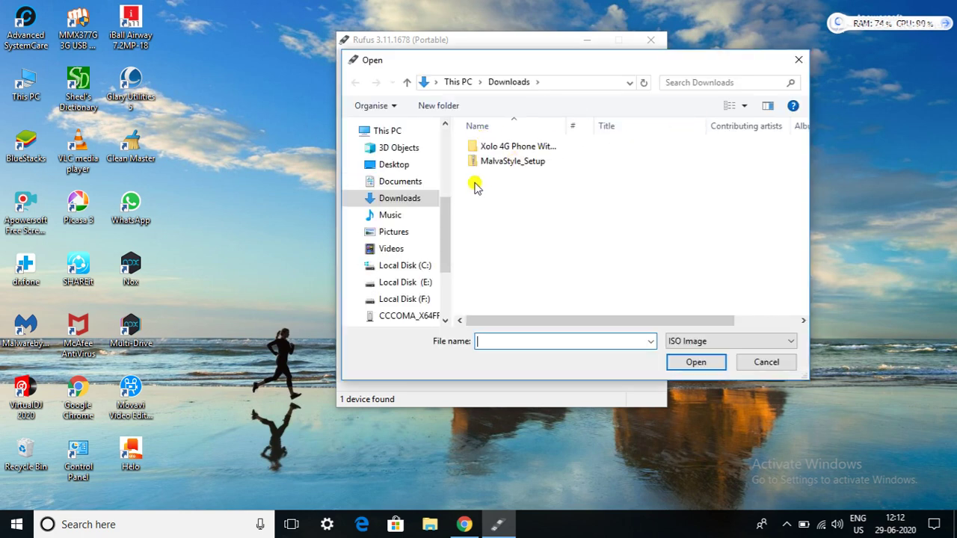
{"action": "left_click", "coordinate": [420, 300]}
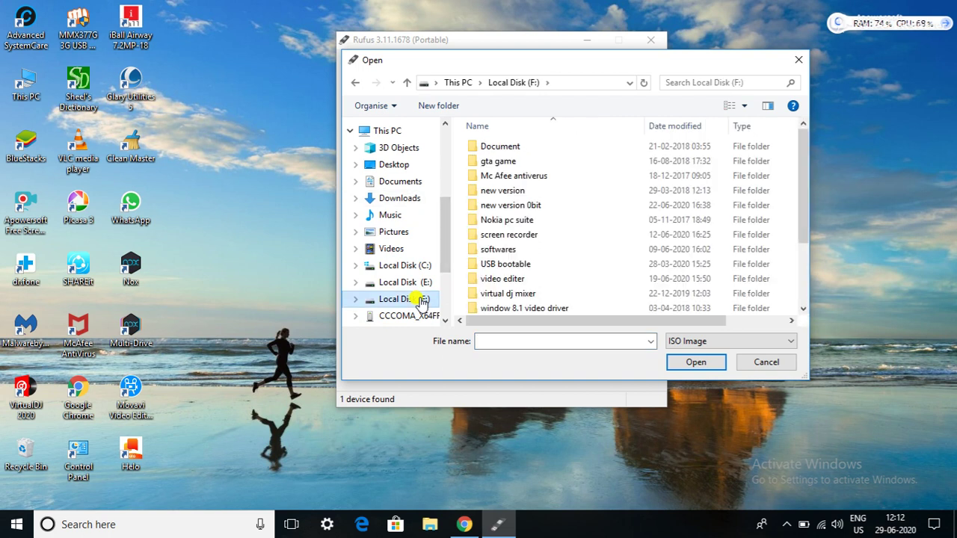
{"action": "left_click", "coordinate": [755, 264]}
{"action": "left_click", "coordinate": [803, 308]}
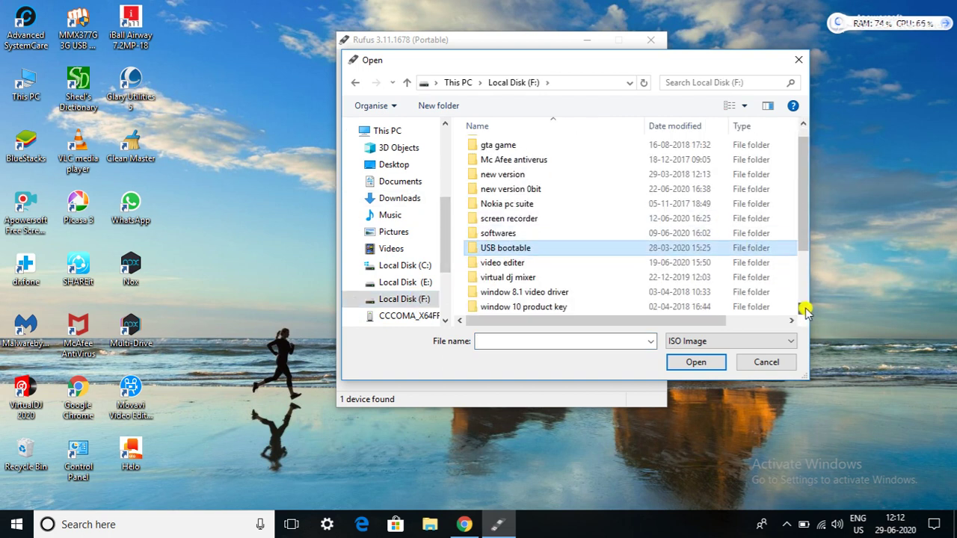
{"action": "left_click", "coordinate": [803, 308]}
{"action": "left_click", "coordinate": [803, 308]}
{"action": "left_click", "coordinate": [802, 308]}
{"action": "left_click", "coordinate": [802, 308]}
{"action": "left_click", "coordinate": [802, 308]}
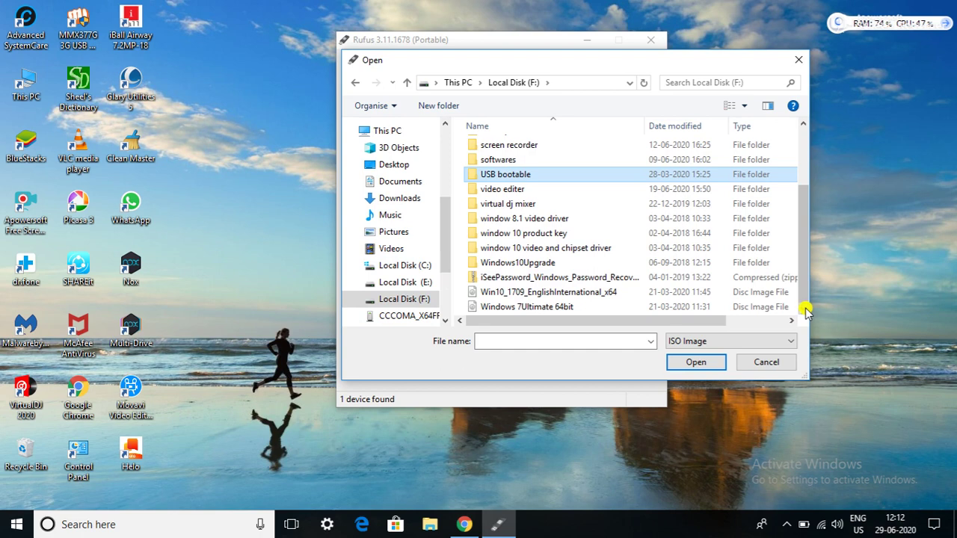
{"action": "left_click", "coordinate": [588, 293]}
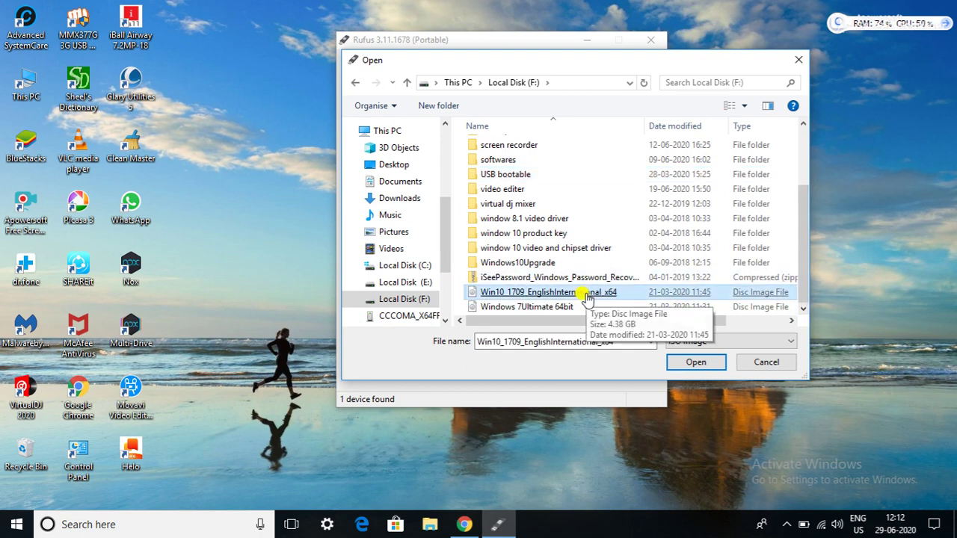
{"action": "double_click", "coordinate": [628, 295]}
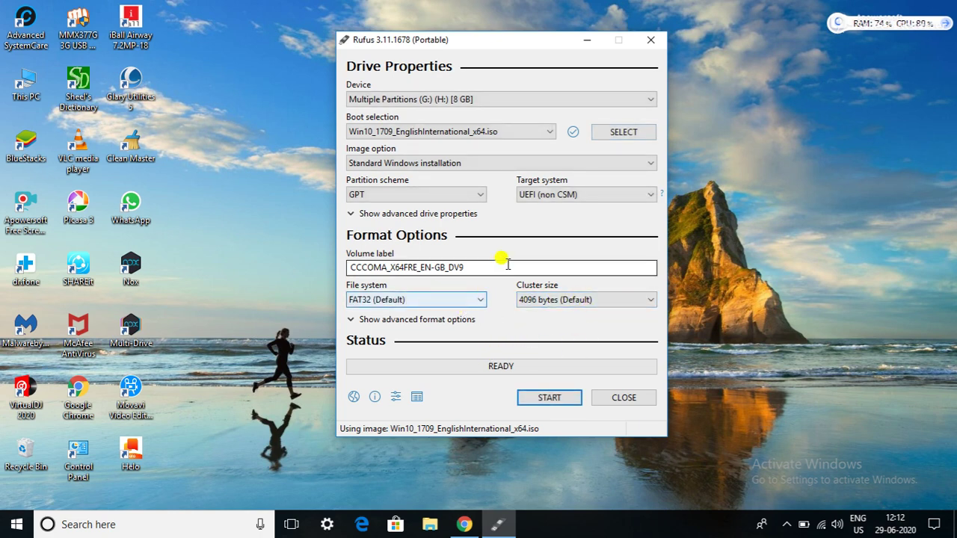
Step: Set the file system to NTFS and start writing the USB drive, accepting that all its data is destroyed
{"action": "left_click", "coordinate": [480, 302]}
{"action": "left_click", "coordinate": [454, 324]}
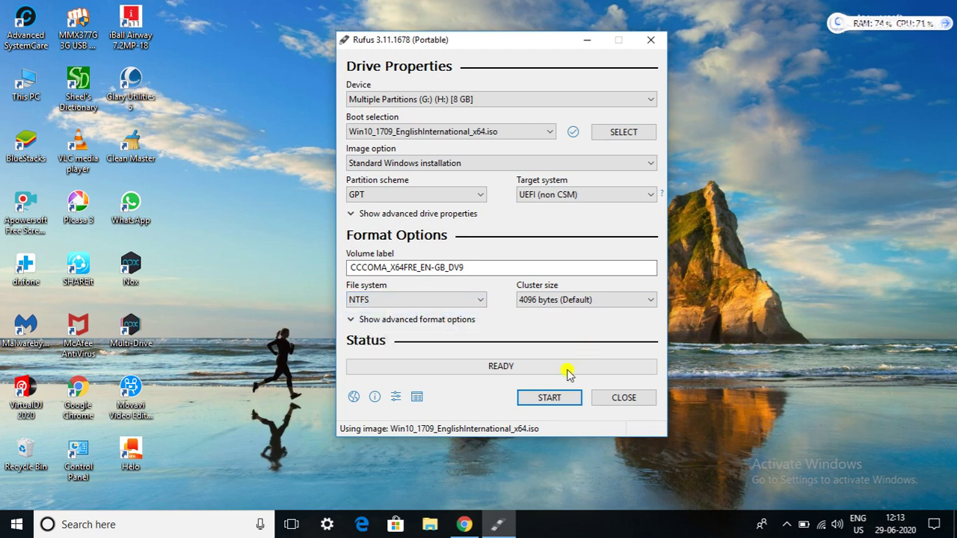
{"action": "left_click", "coordinate": [550, 397]}
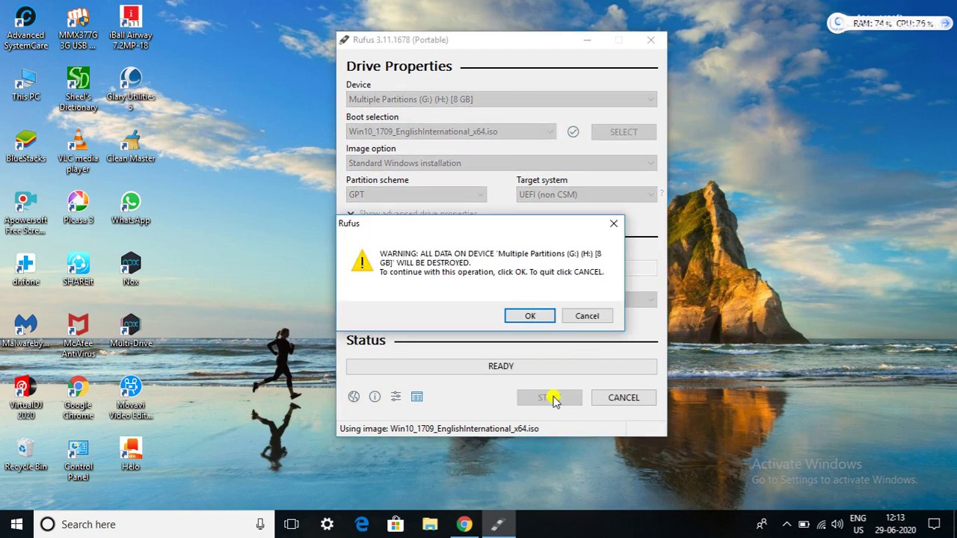
{"action": "left_click", "coordinate": [526, 317]}
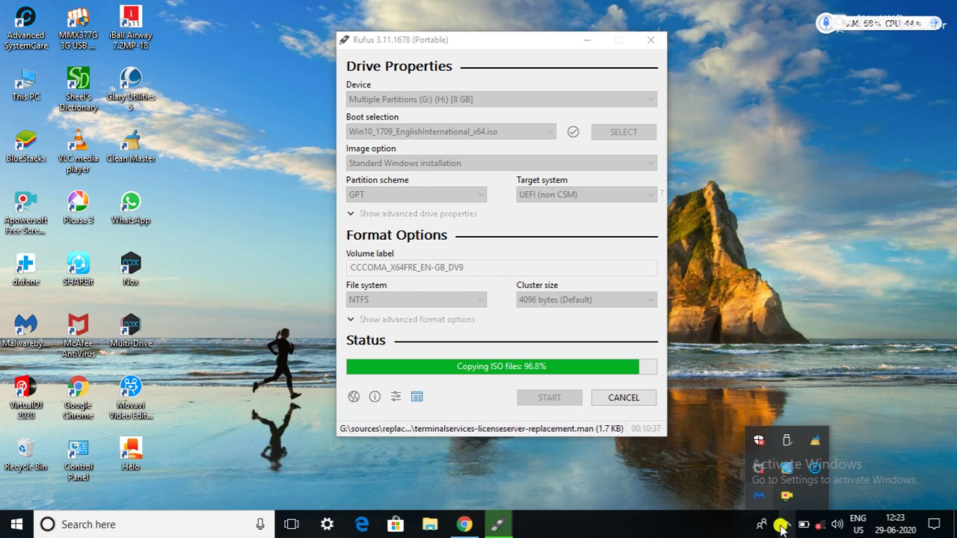
{"action": "left_click", "coordinate": [807, 341]}
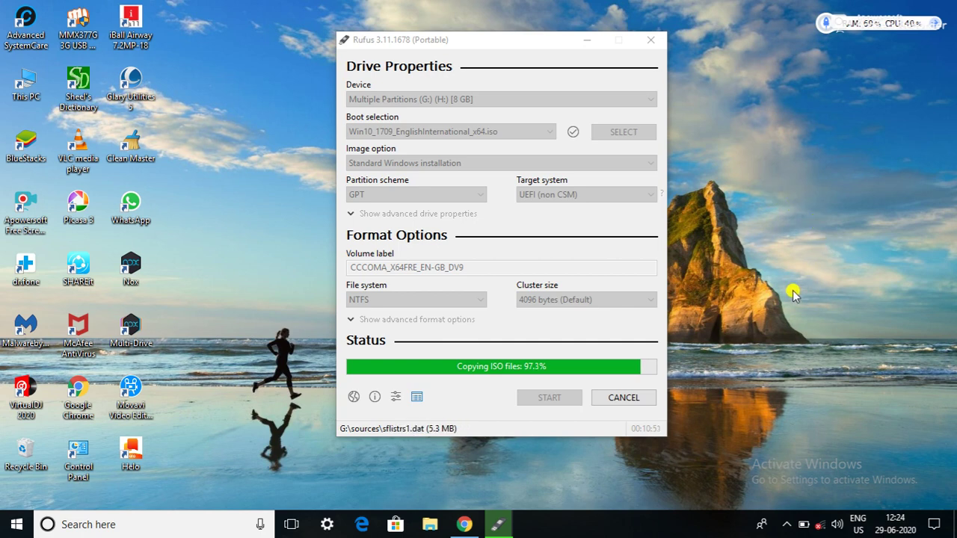
{"action": "right_click", "coordinate": [780, 82]}
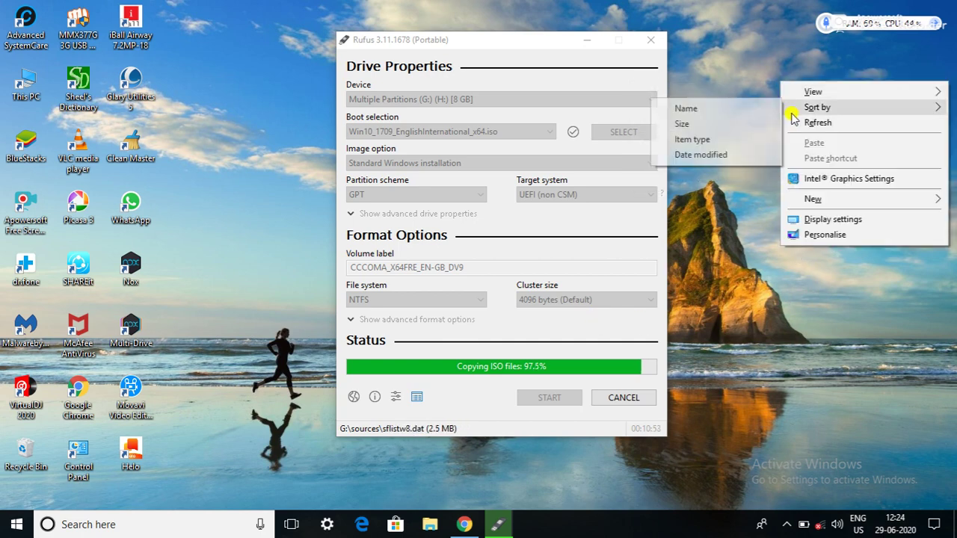
{"action": "left_click", "coordinate": [792, 122]}
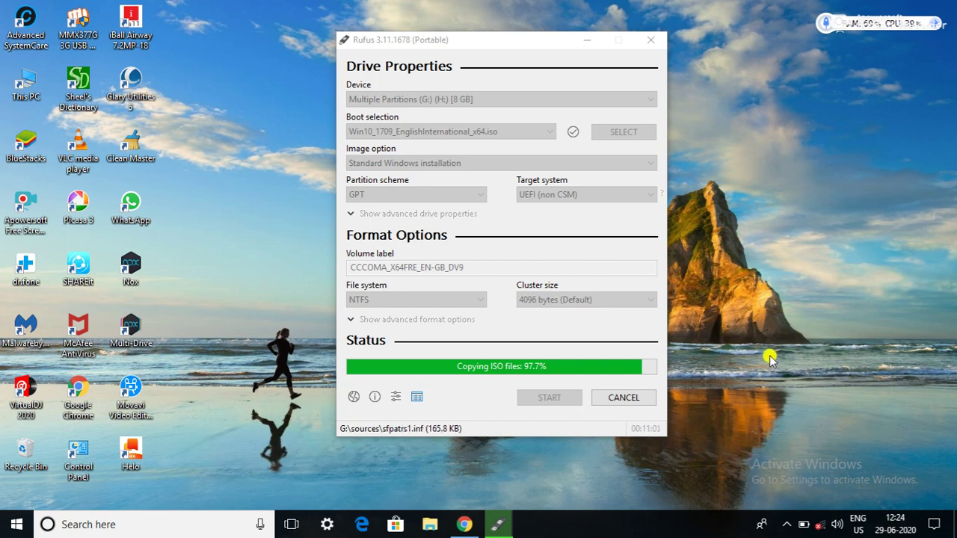
{"action": "left_click", "coordinate": [786, 524]}
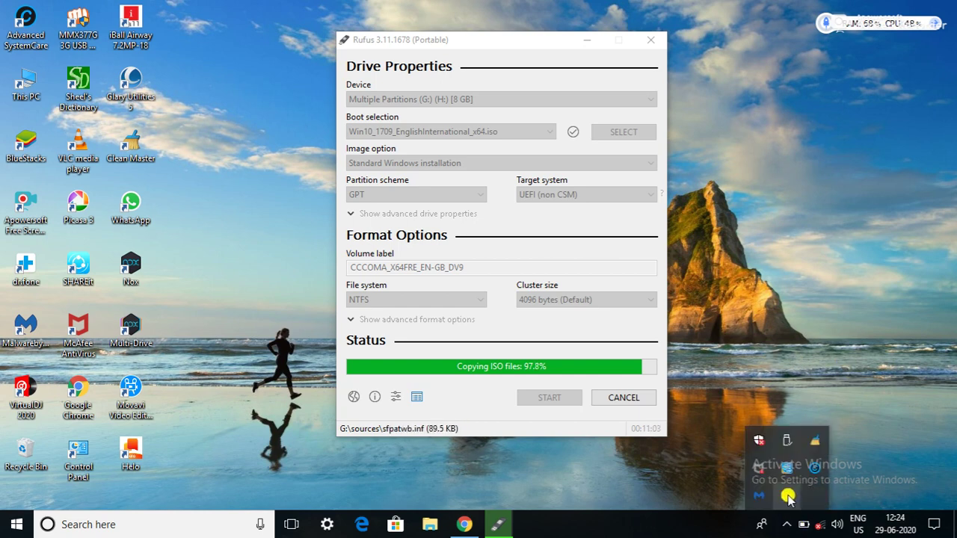
{"action": "left_click", "coordinate": [796, 293]}
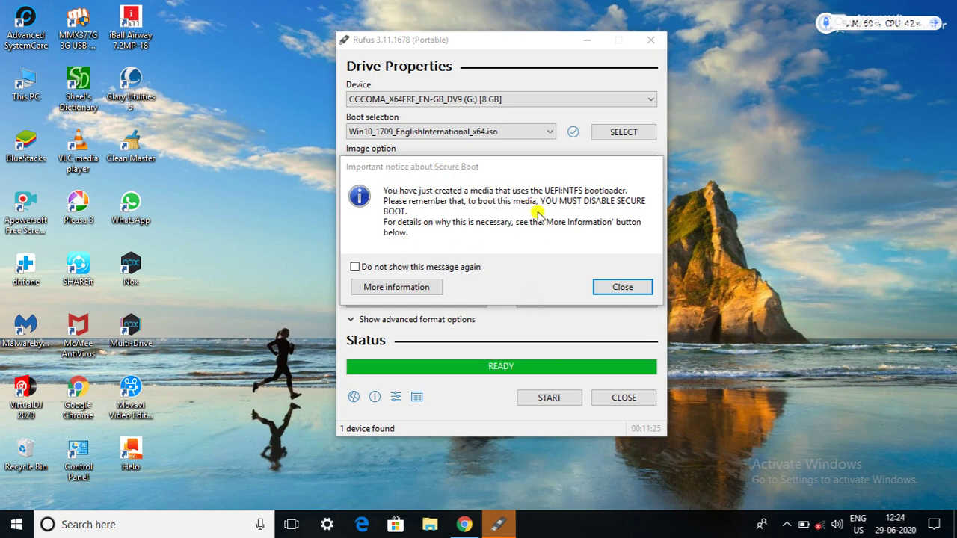
Step: Dismiss the Secure Boot notice and close Rufus
{"action": "left_click", "coordinate": [622, 287]}
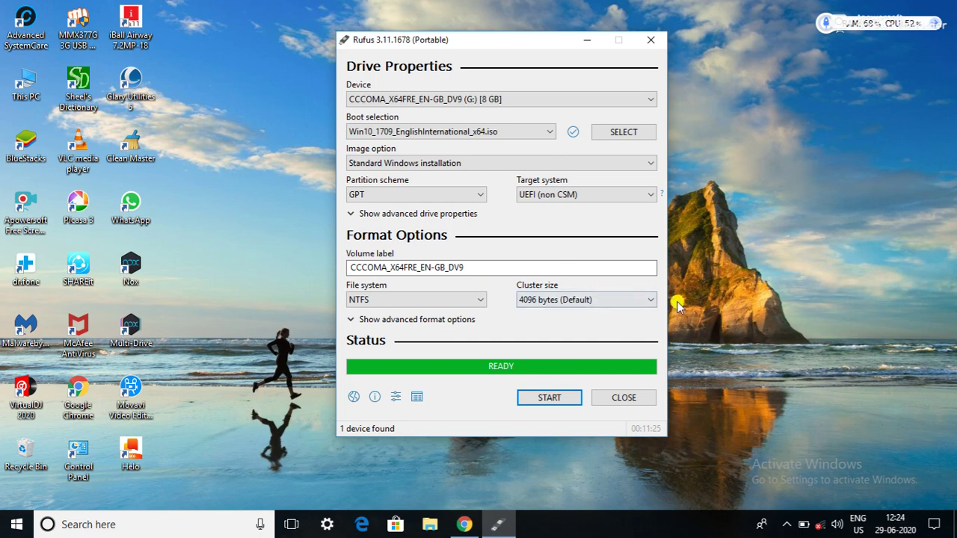
{"action": "left_click", "coordinate": [650, 40]}
Step: Refresh the desktop and open This PC to examine the USB drive's new partitions
{"action": "right_click", "coordinate": [464, 41]}
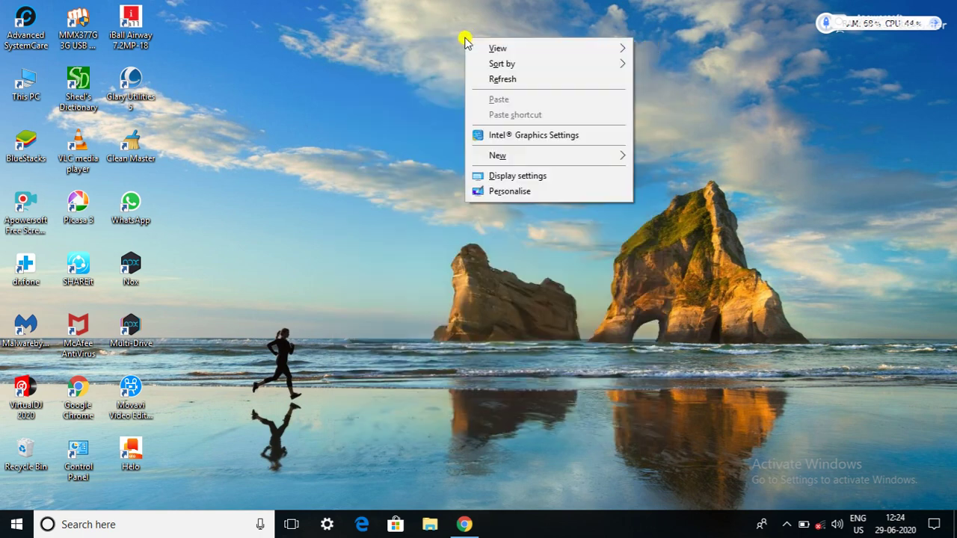
{"action": "left_click", "coordinate": [484, 76]}
{"action": "right_click", "coordinate": [486, 73]}
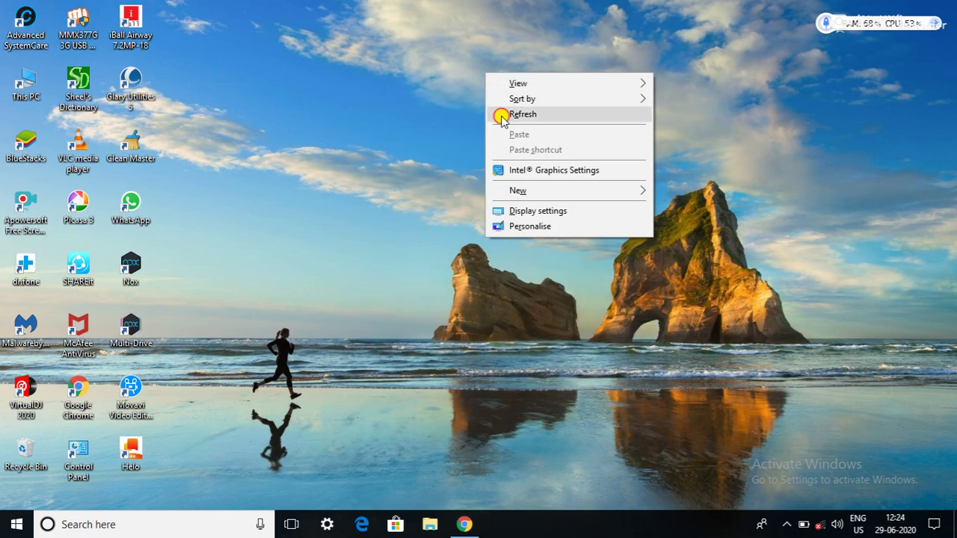
{"action": "left_click", "coordinate": [495, 116]}
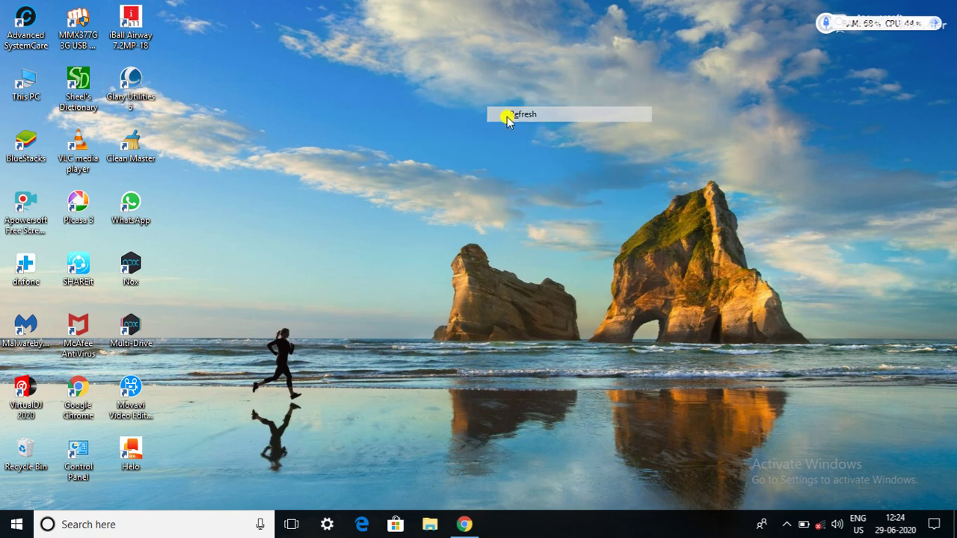
{"action": "double_click", "coordinate": [22, 87]}
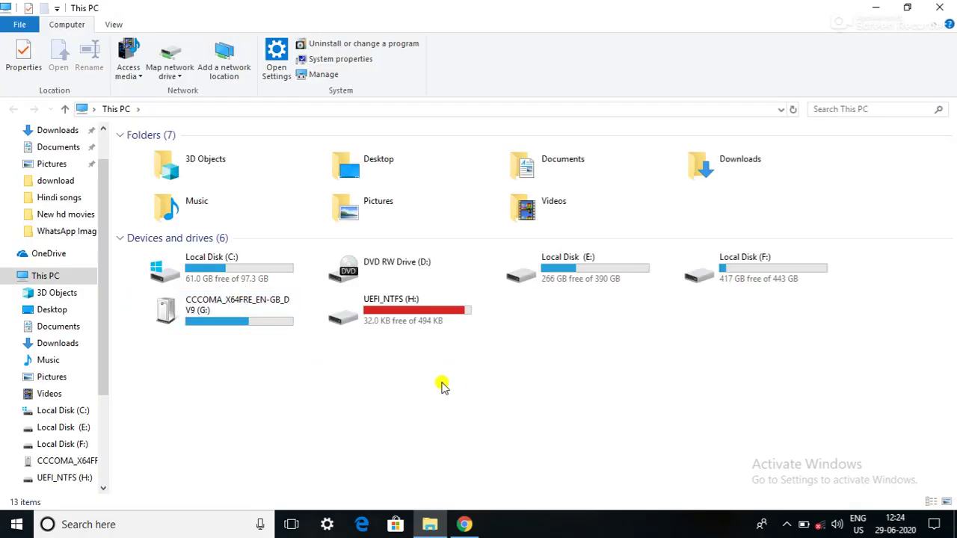
Step: Open the CCCOMA_X64FRE_EN-GB_DV9 (G:) drive to examine its refreshed file listing, and close the File Explorer window
{"action": "double_click", "coordinate": [263, 328]}
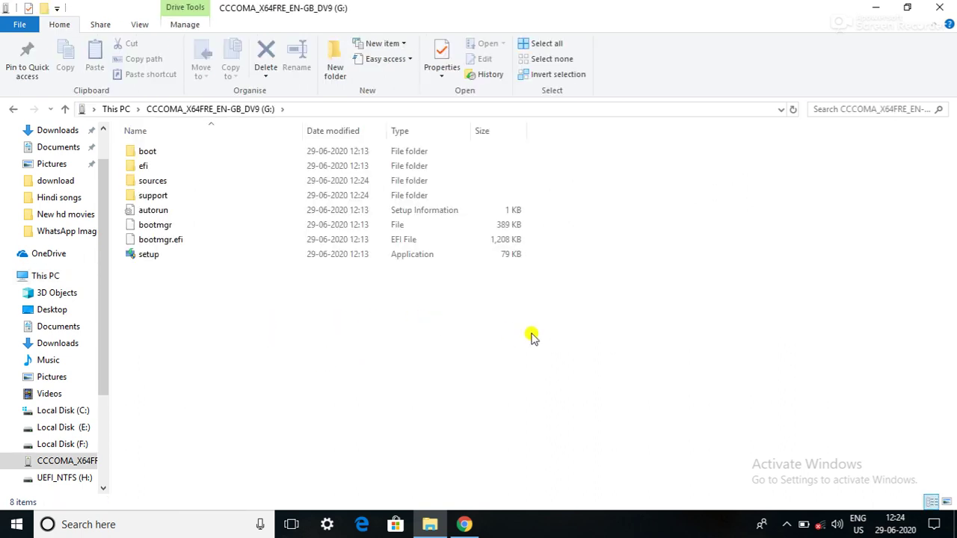
{"action": "right_click", "coordinate": [694, 180]}
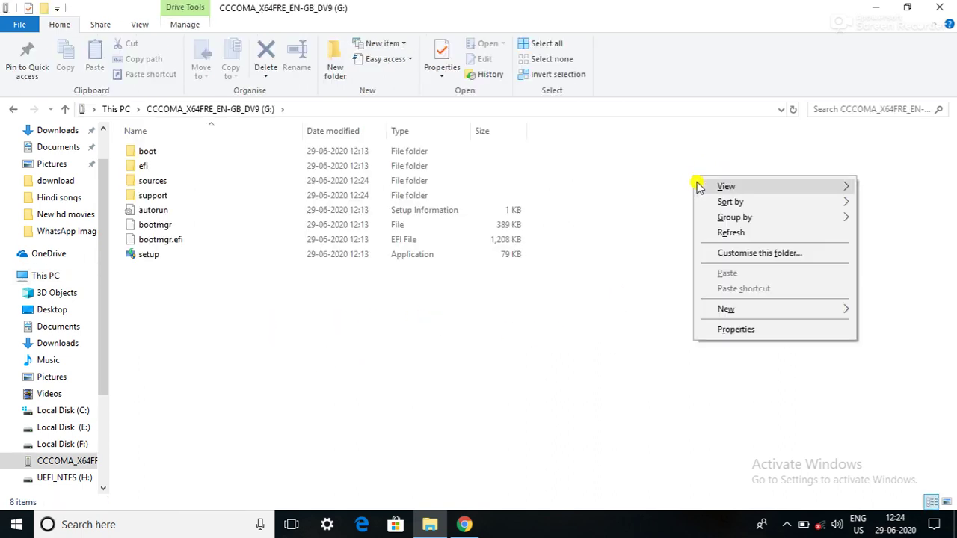
{"action": "left_click", "coordinate": [712, 234]}
{"action": "right_click", "coordinate": [713, 236]}
{"action": "left_click", "coordinate": [731, 292]}
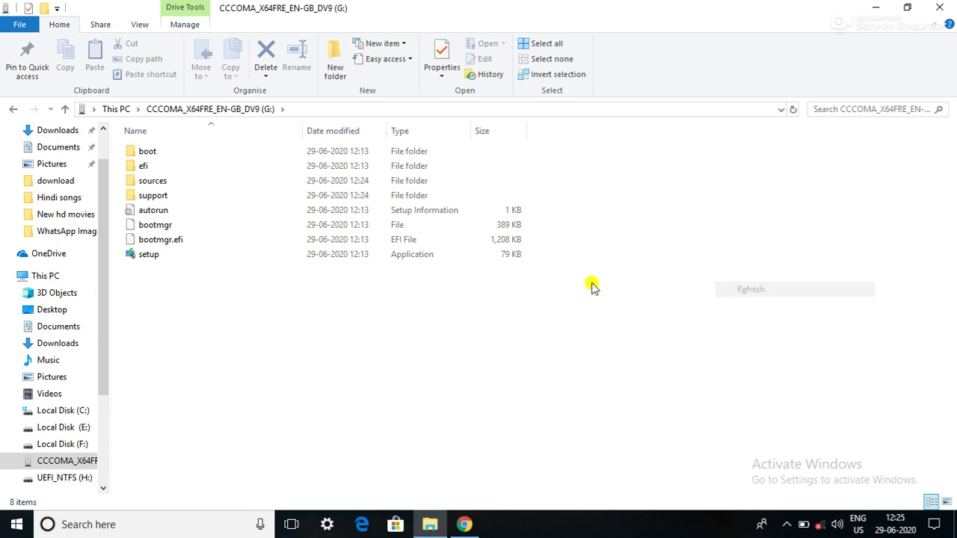
{"action": "right_click", "coordinate": [634, 209]}
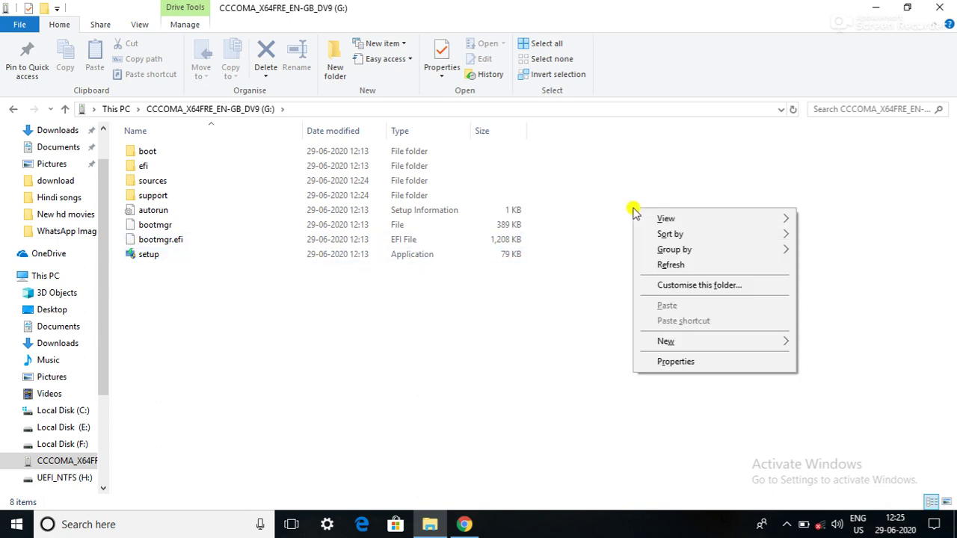
{"action": "left_click", "coordinate": [664, 267]}
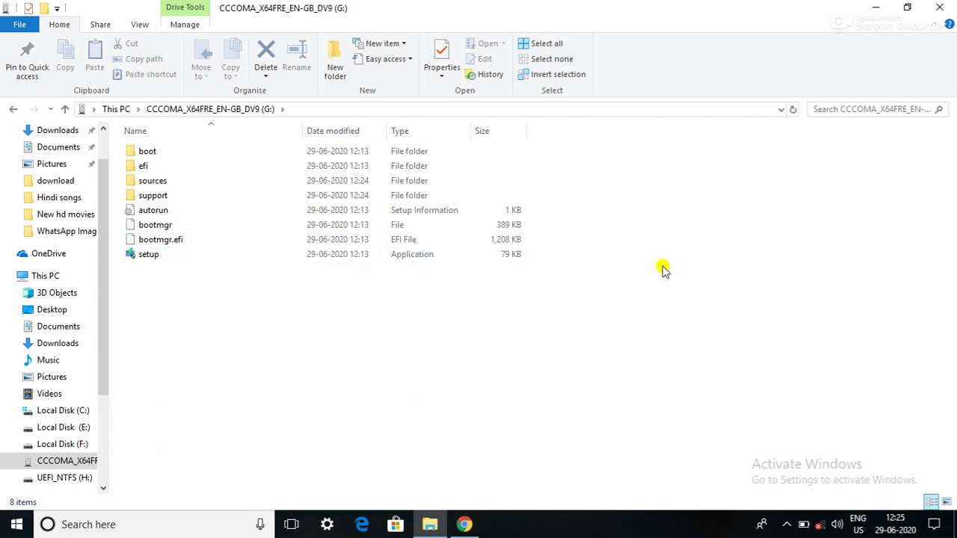
{"action": "left_click", "coordinate": [943, 8]}
{"action": "right_click", "coordinate": [540, 83]}
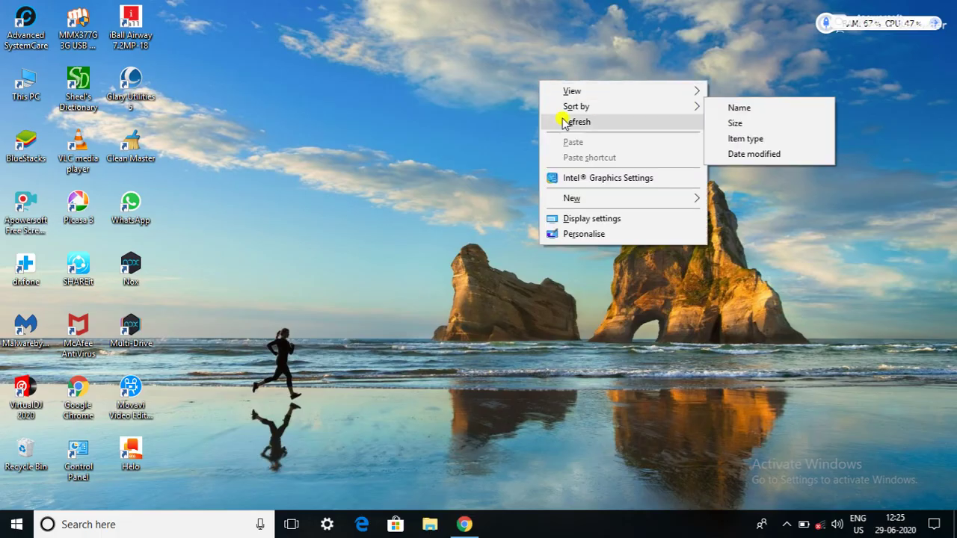
{"action": "left_click", "coordinate": [562, 122]}
{"action": "right_click", "coordinate": [566, 131]}
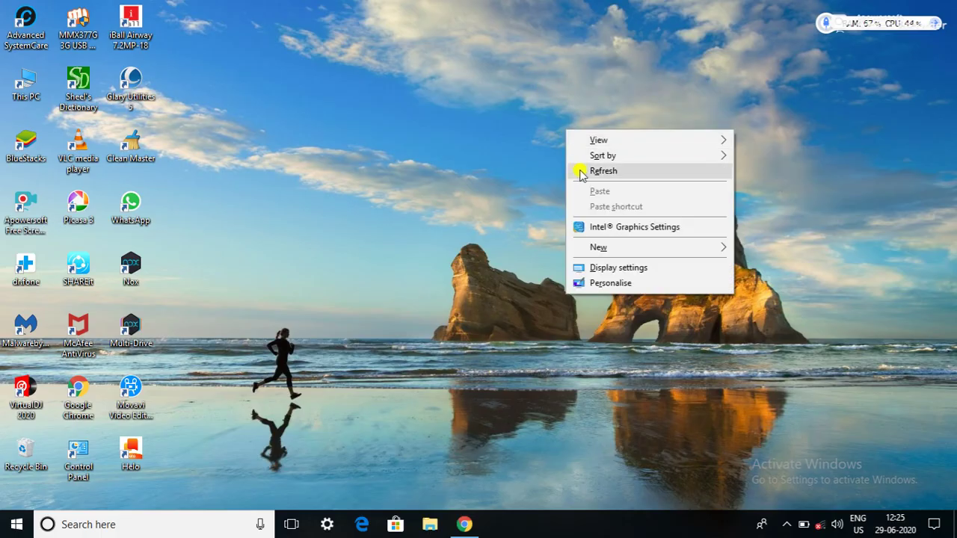
{"action": "left_click", "coordinate": [580, 170]}
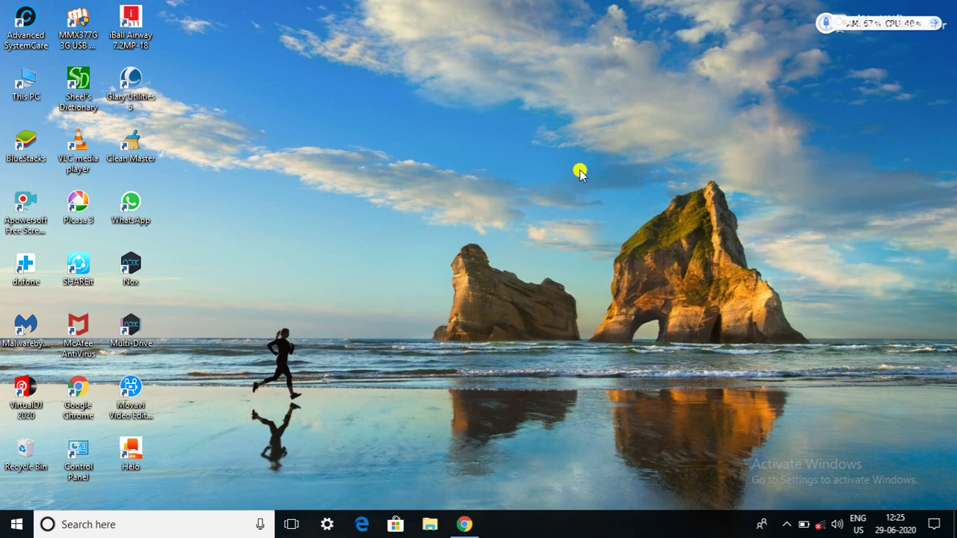
{"action": "right_click", "coordinate": [580, 172]}
{"action": "left_click", "coordinate": [600, 211]}
{"action": "right_click", "coordinate": [602, 217]}
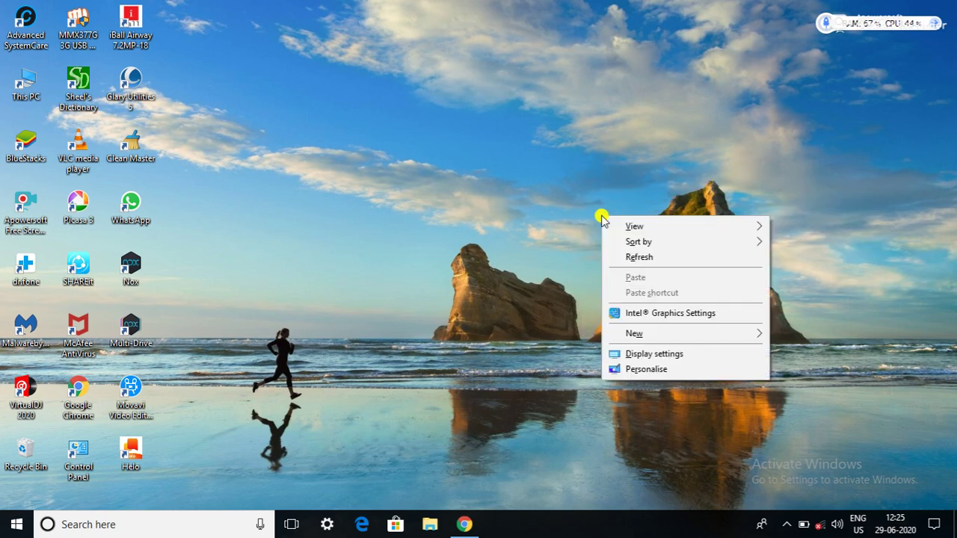